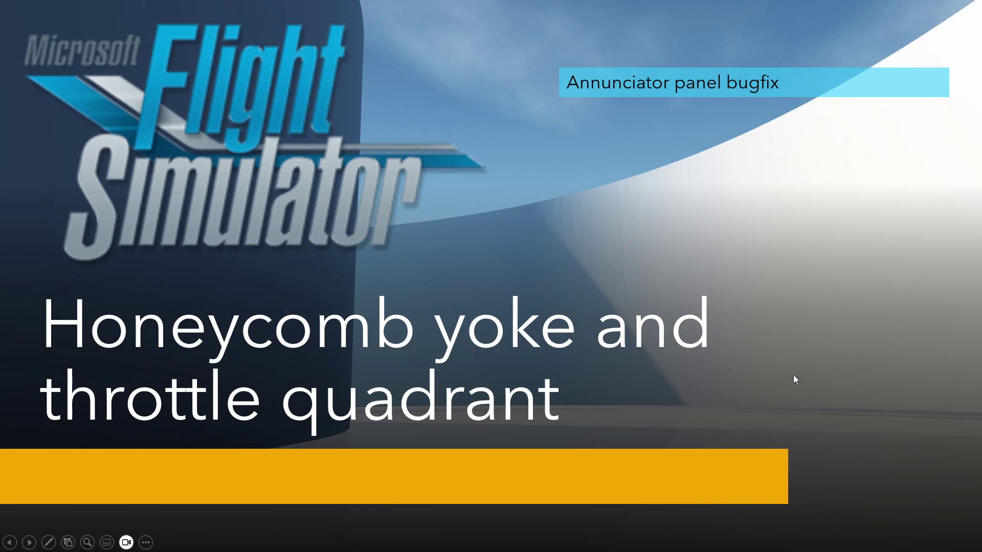
Leave the slideshow, minimise the simulator, and open the AFC_Bridge bin folder in the Community folder using the desktop Packages shortcut
key("alt+Tab")
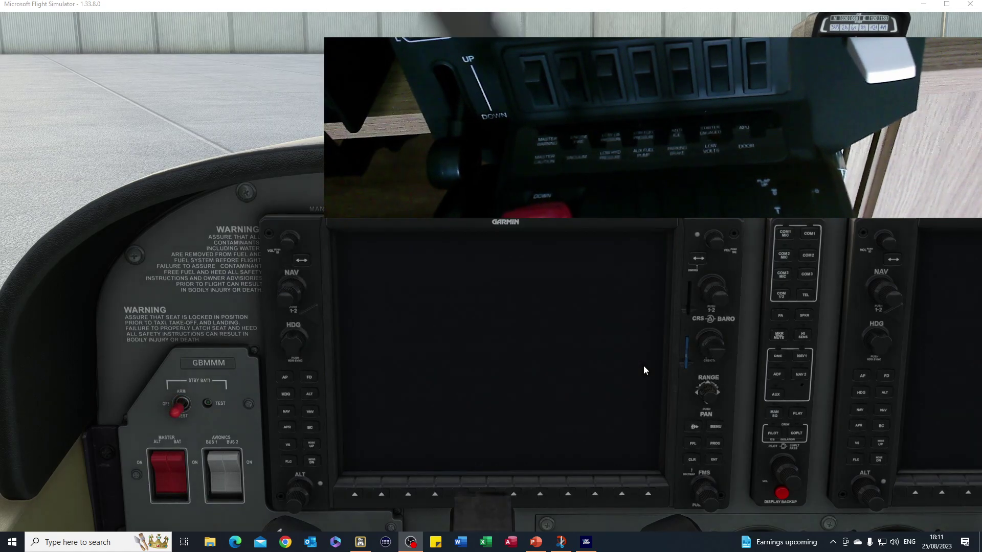
left_click(923, 10)
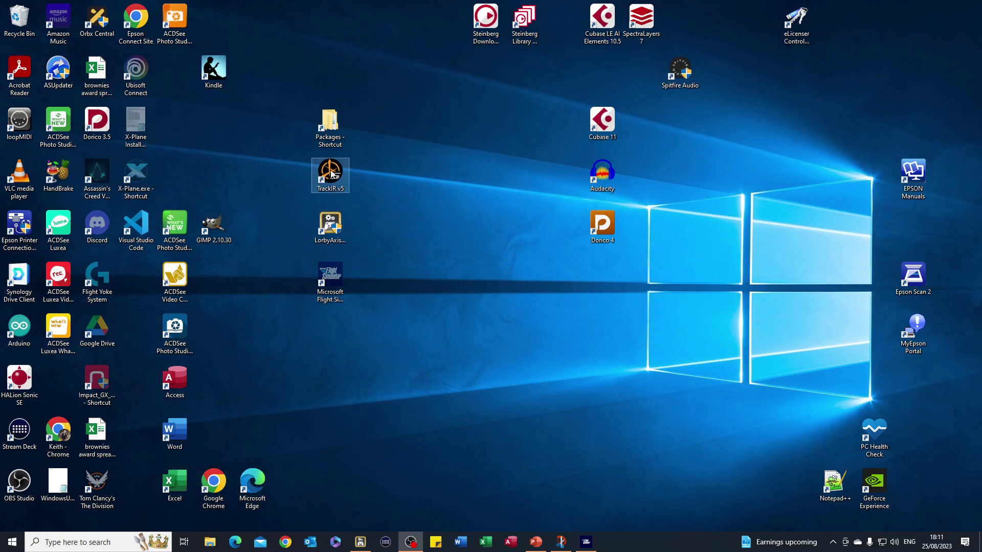
double_click(338, 132)
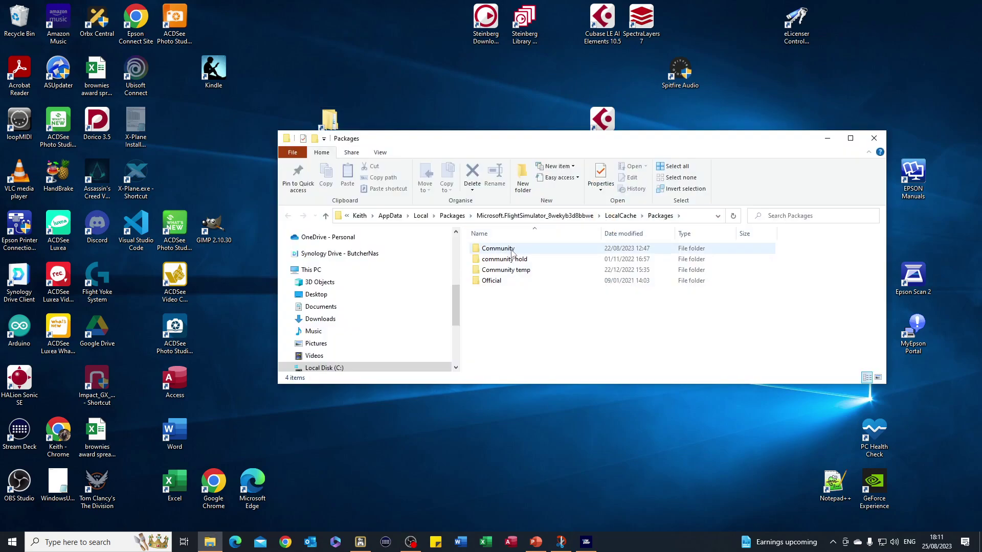
double_click(512, 251)
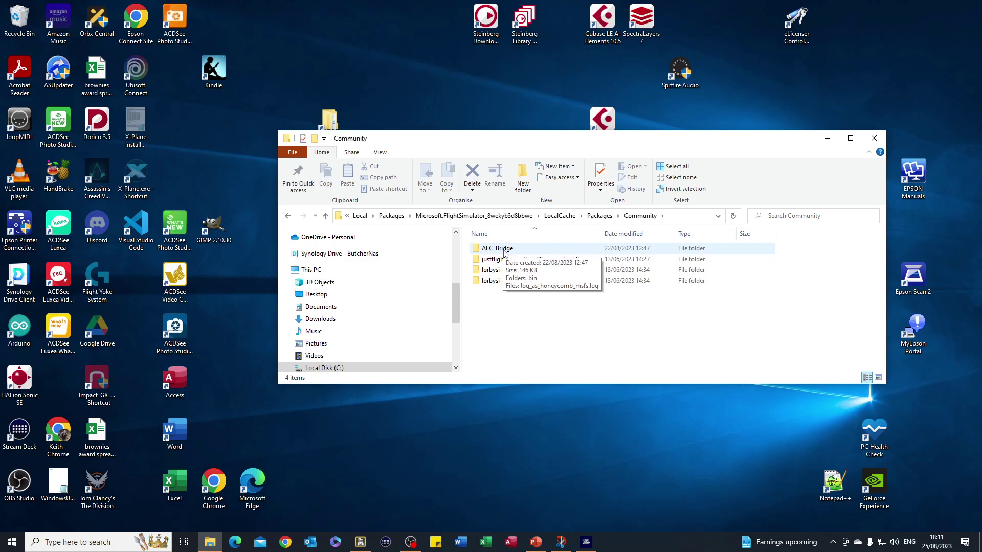
left_click(505, 253)
double_click(504, 253)
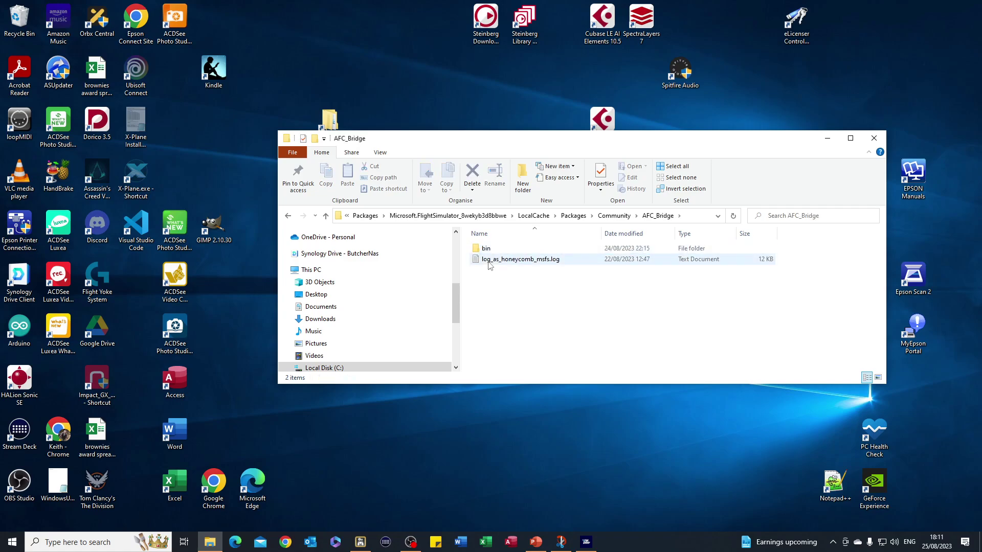
double_click(486, 249)
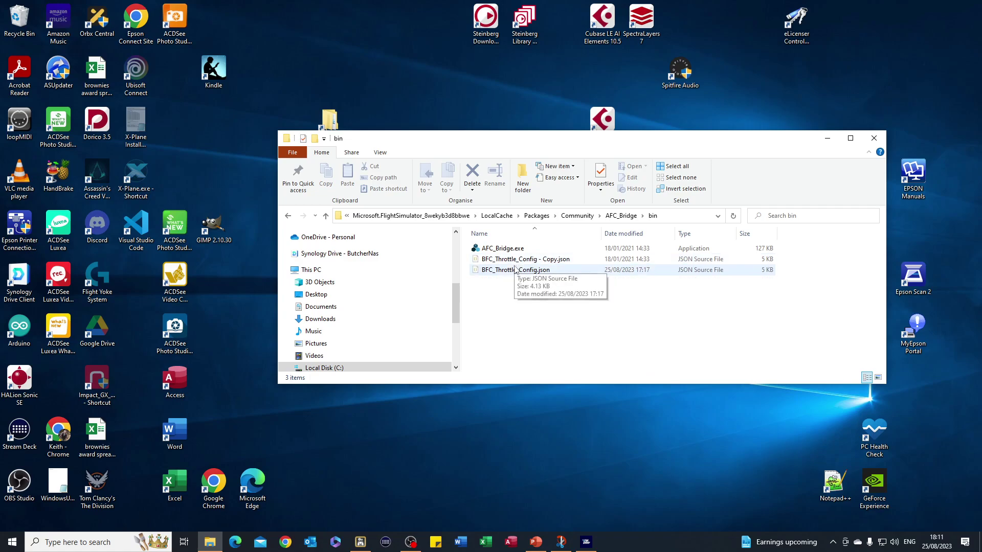
Open BFC_Throttle_Config.json in Notepad, maximise it, and review the LED conditions through to the end of the file
left_click(515, 270)
right_click(515, 270)
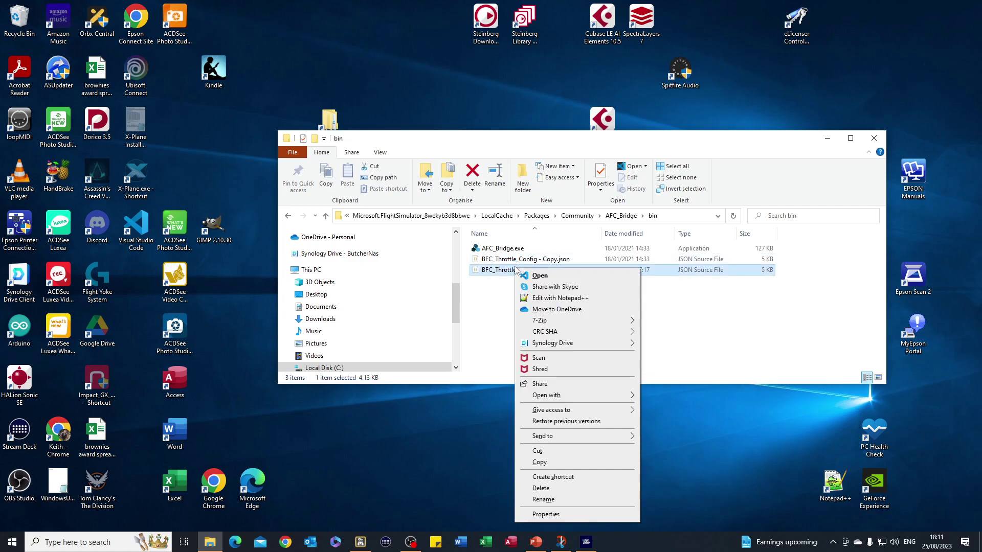
mouse_move(567, 399)
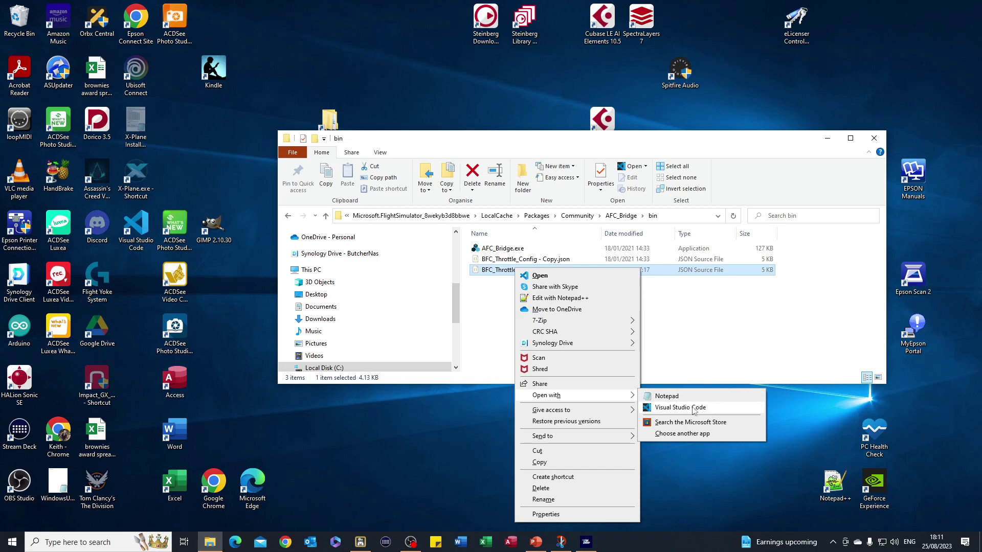
left_click(675, 399)
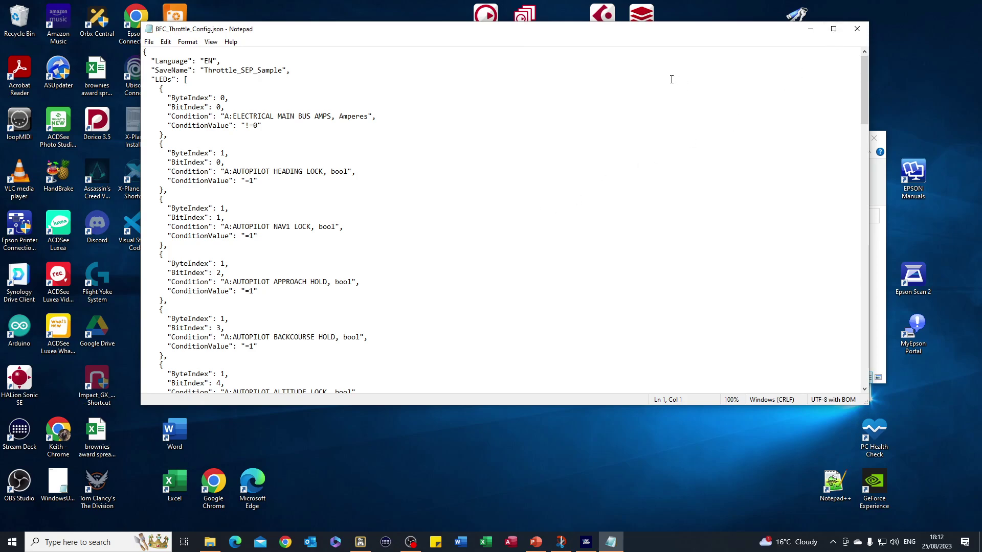
left_click(834, 28)
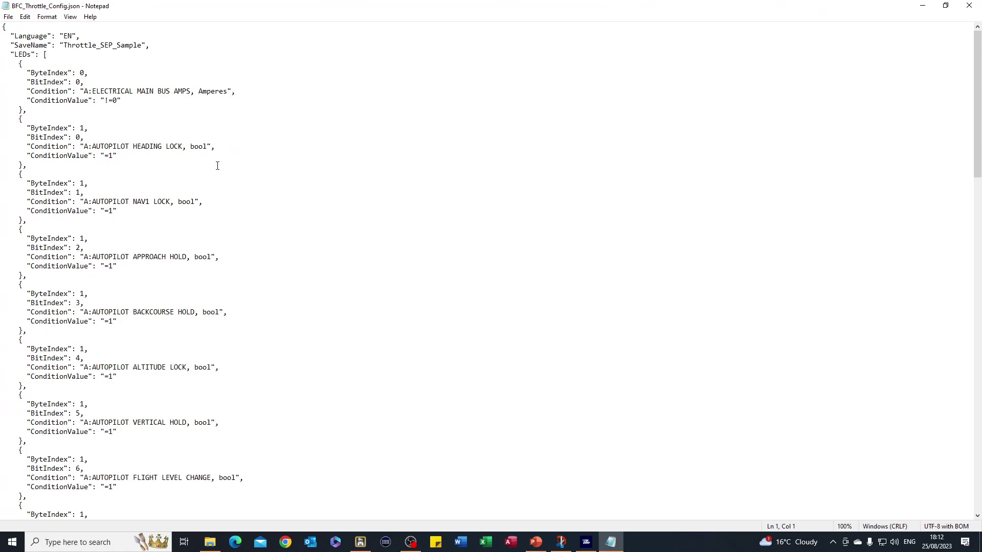
scroll(217, 166, "down", 20)
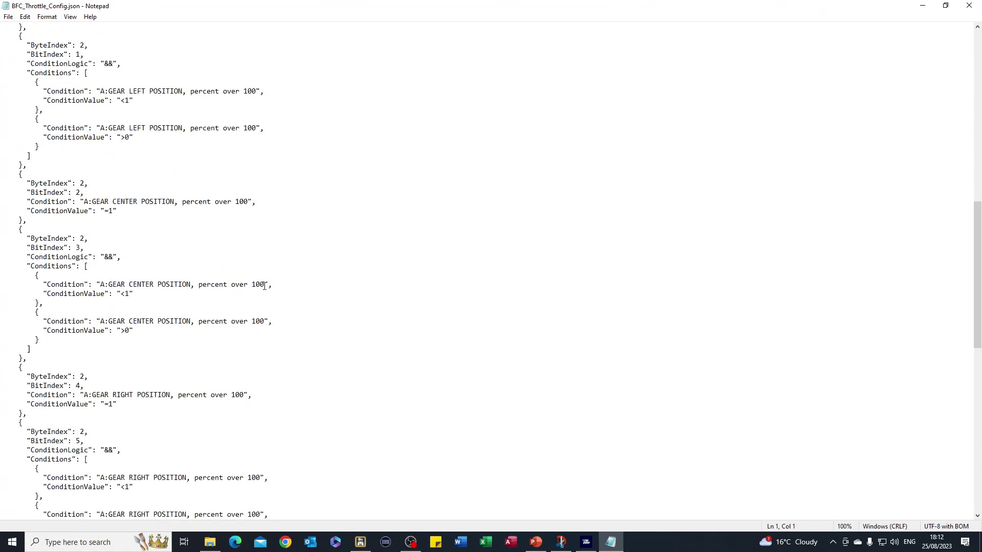
scroll(265, 286, "down", 16)
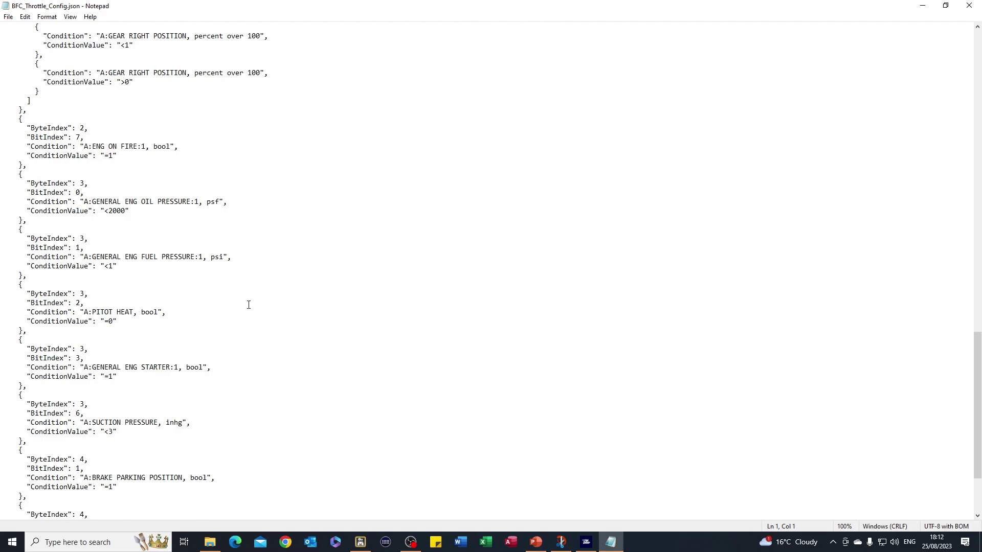
scroll(249, 305, "down", 4)
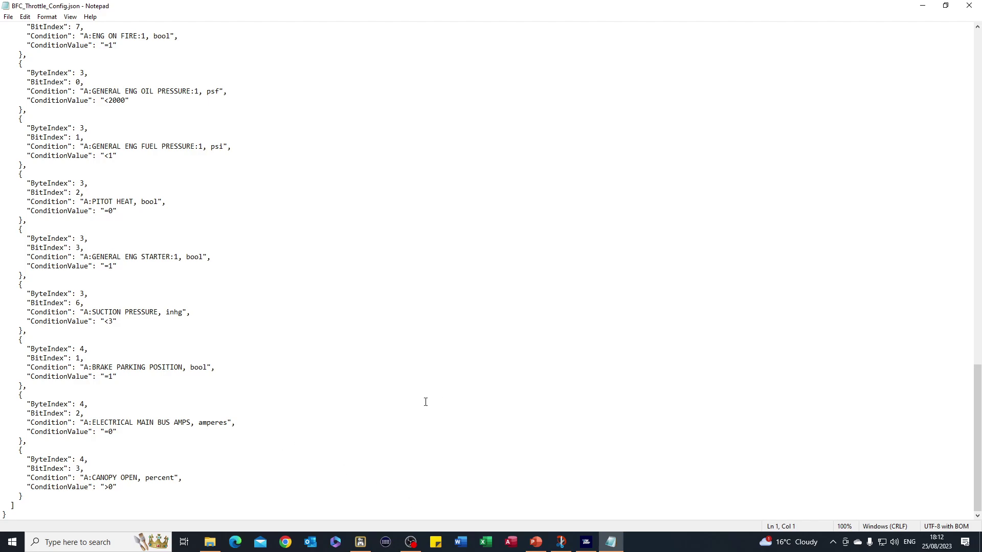
Switch to Flight Simulator and open the Axis and Ohs window for watching simulator variables
left_click(589, 548)
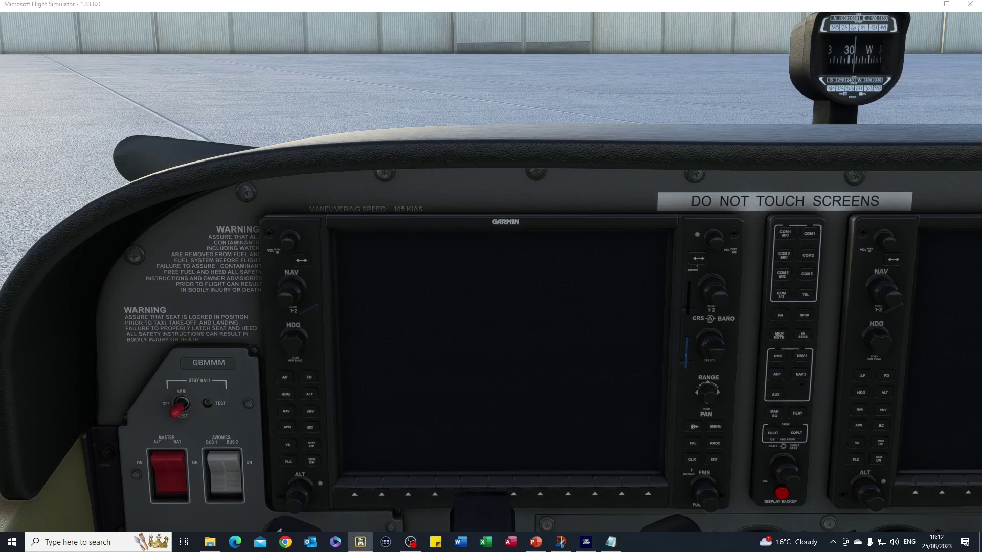
left_click_drag(864, 157, 840, 142)
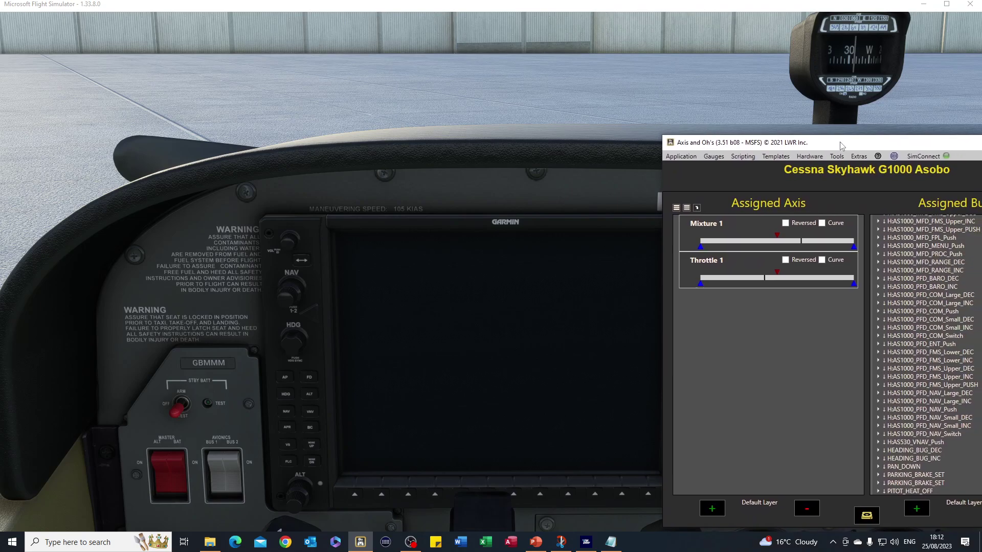
left_click(743, 157)
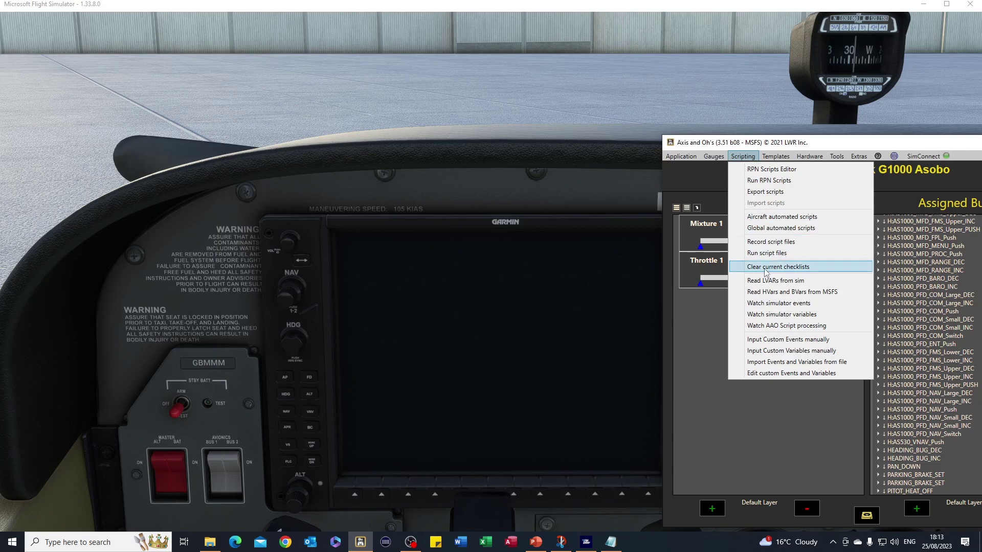
left_click(776, 316)
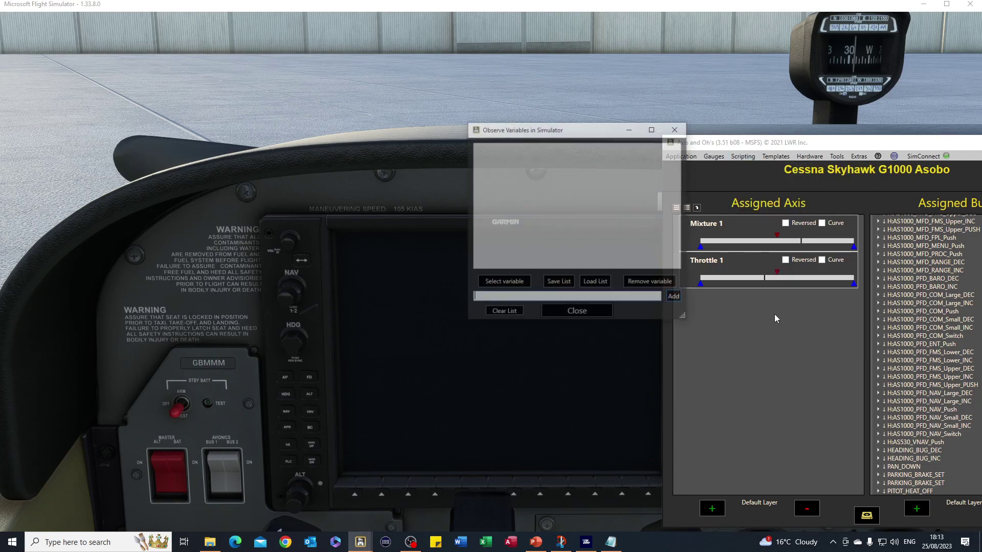
left_click_drag(578, 133, 423, 143)
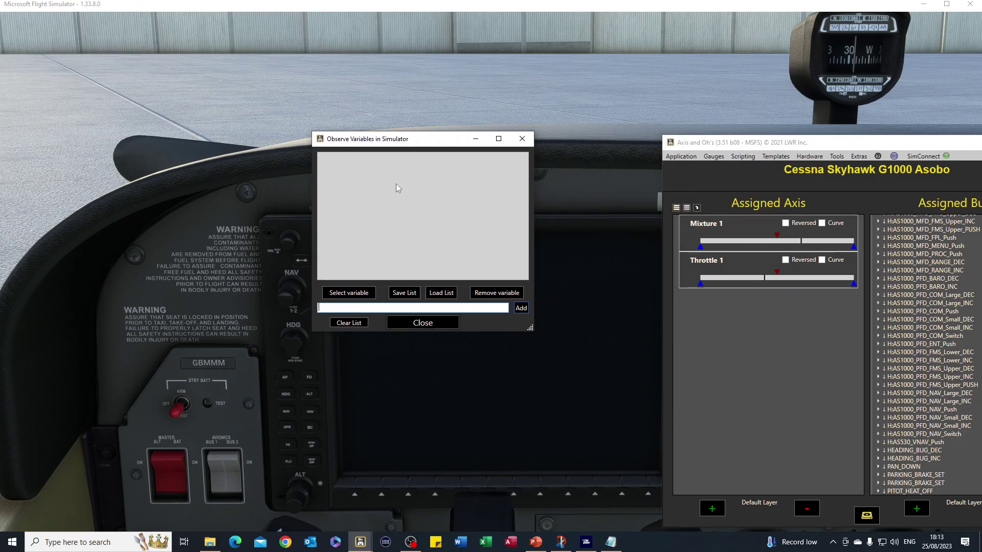
Filter the simulator variables by "ampere" and add A:ELECTRICAL MAIN BUS AMPS from the aircraft electrics group to the watch list
left_click(362, 298)
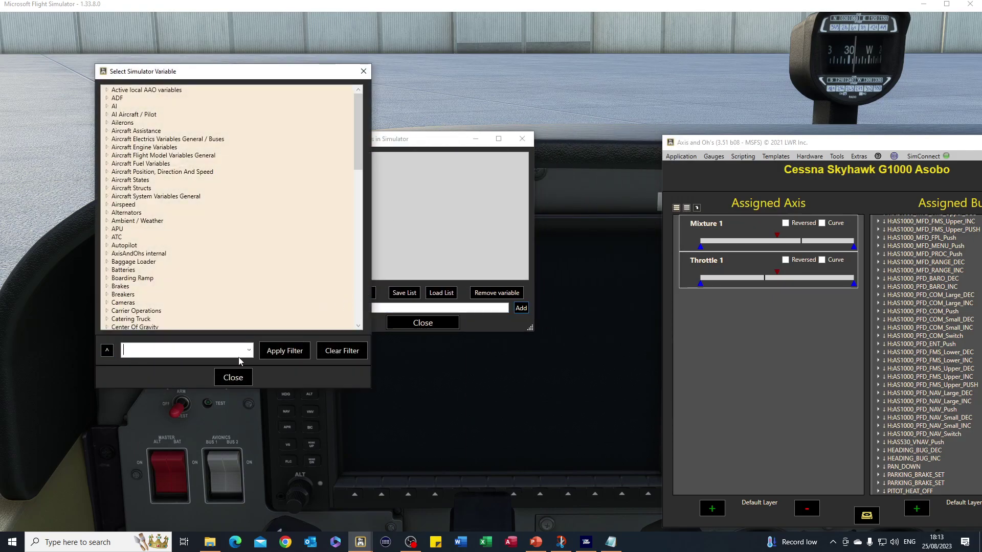
left_click(249, 350)
left_click(229, 348)
key("Return")
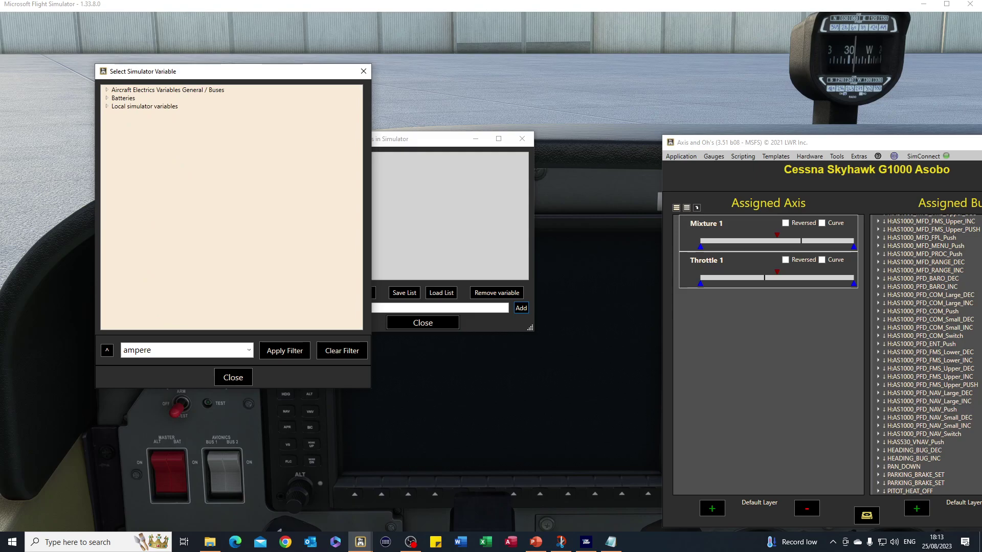
left_click(107, 90)
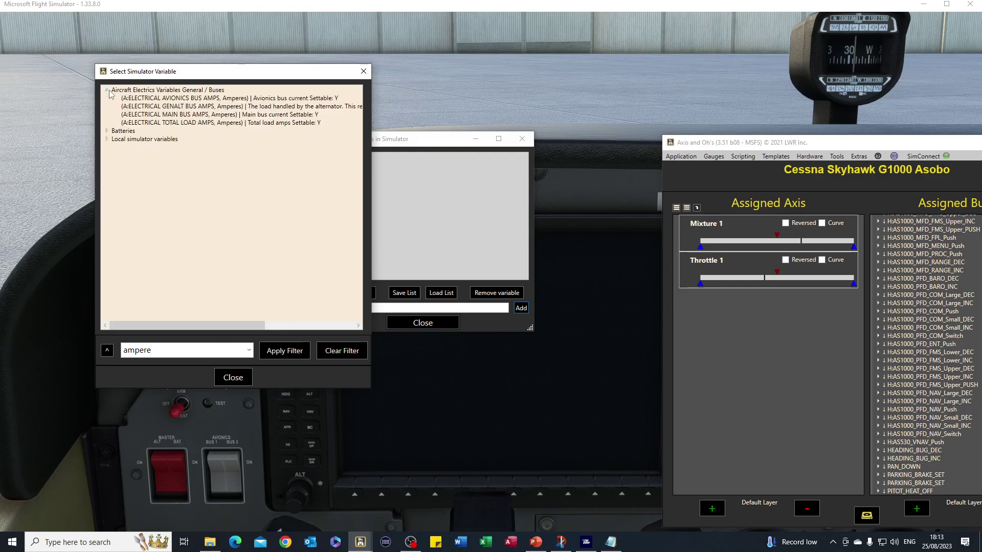
double_click(207, 116)
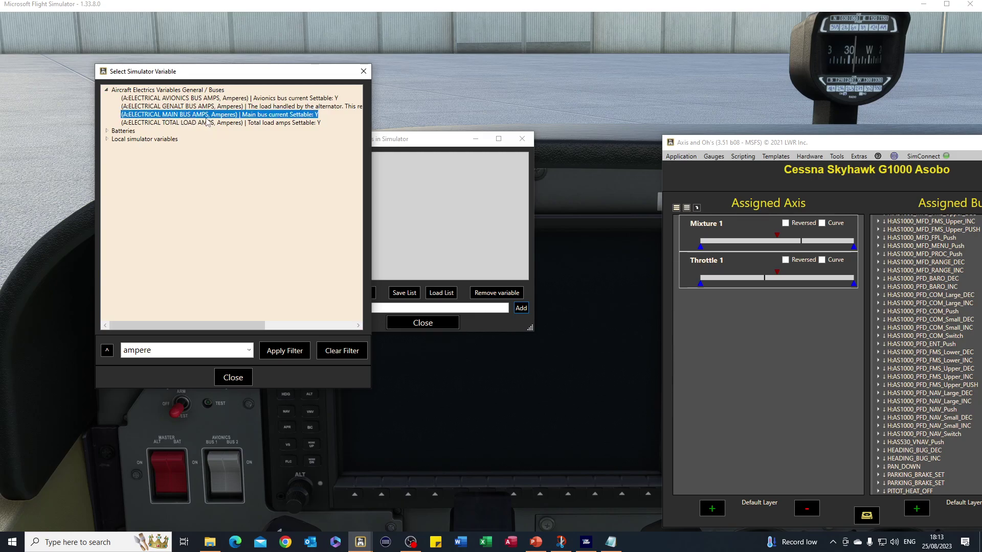
left_click(521, 308)
left_click_drag(431, 139, 366, 108)
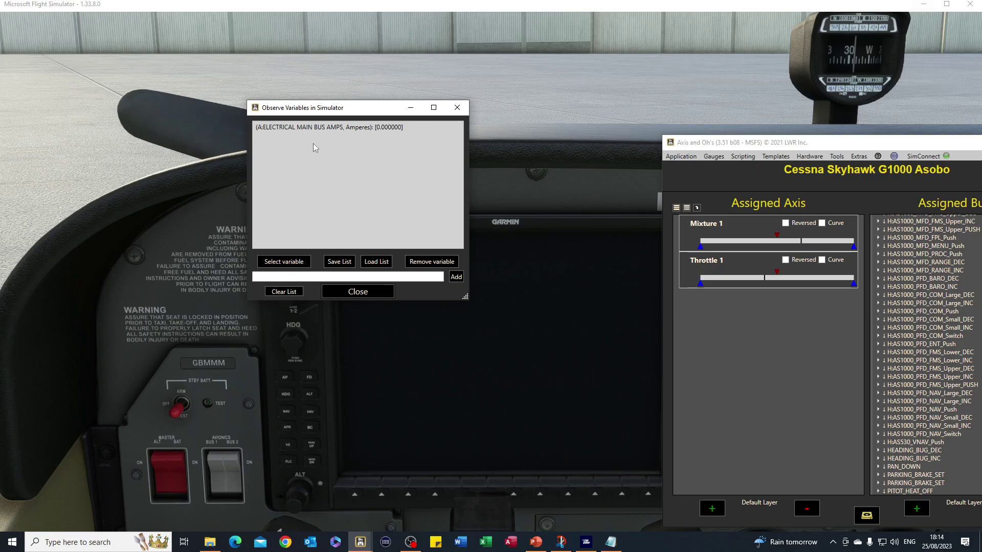
Close the variable watch window, put Axis and Ohs and the simulator out of the way, and return to Notepad
left_click(459, 109)
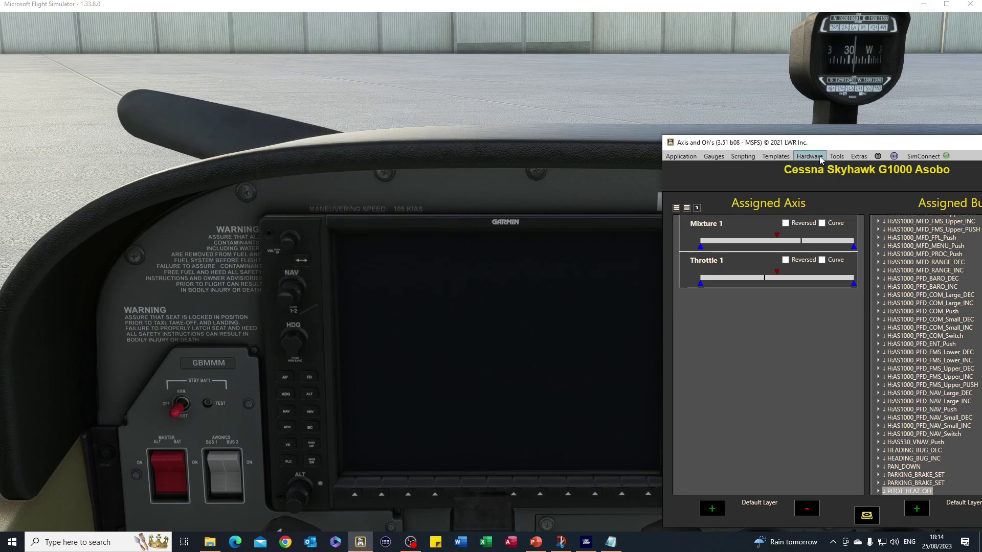
left_click(845, 139)
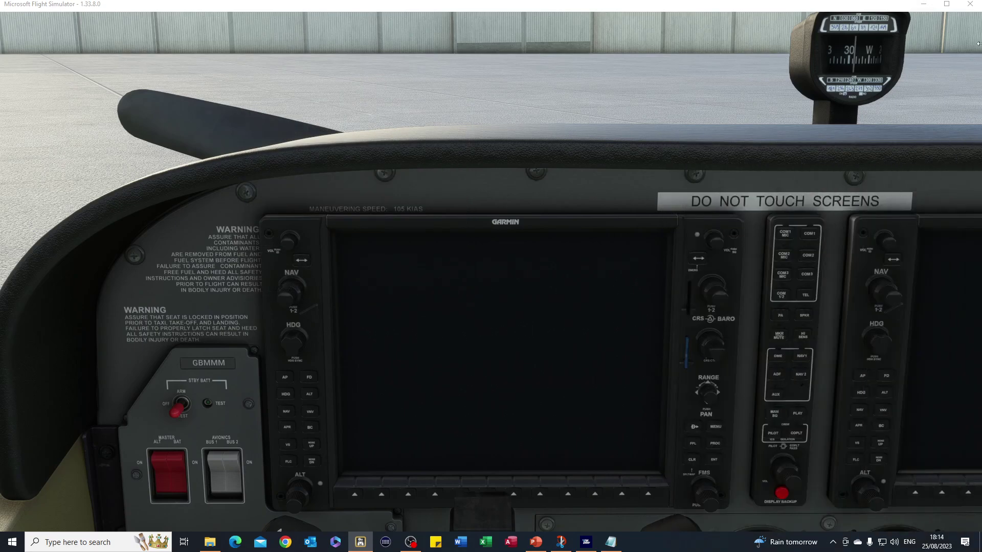
left_click(923, 4)
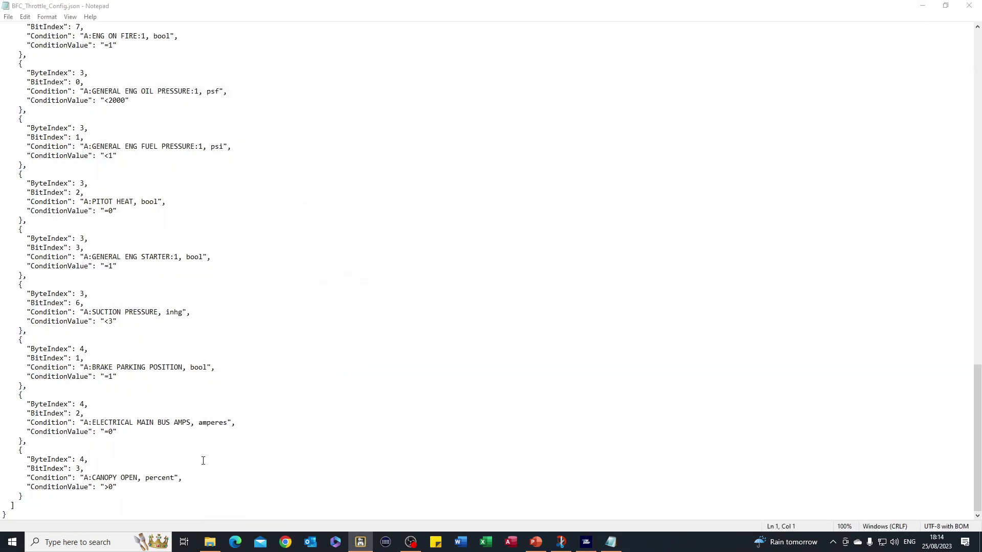
Set the ConditionValue of the last ELECTRICAL MAIN BUS AMPS entry to "<0", then save and close the file
left_click(110, 432)
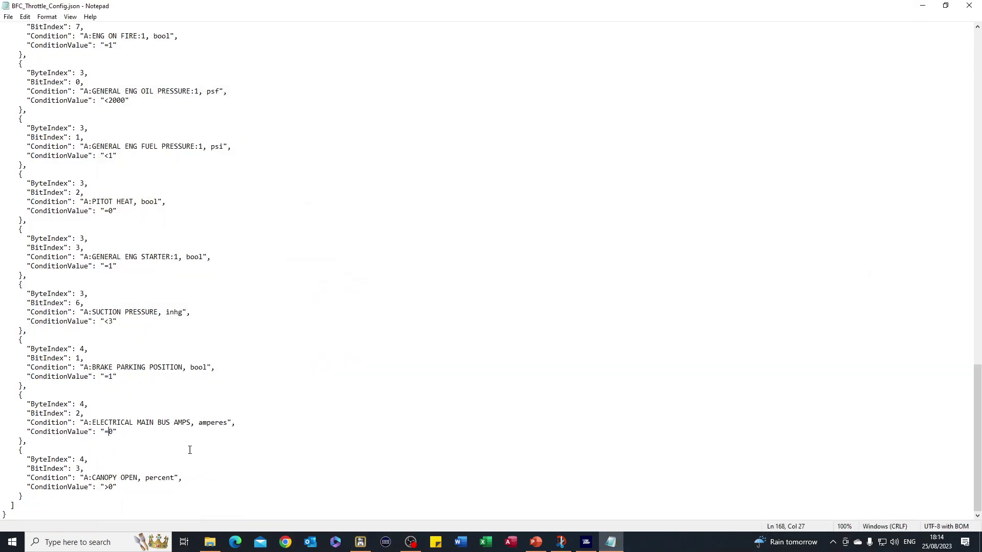
key("BackSpace")
type("<")
left_click(8, 17)
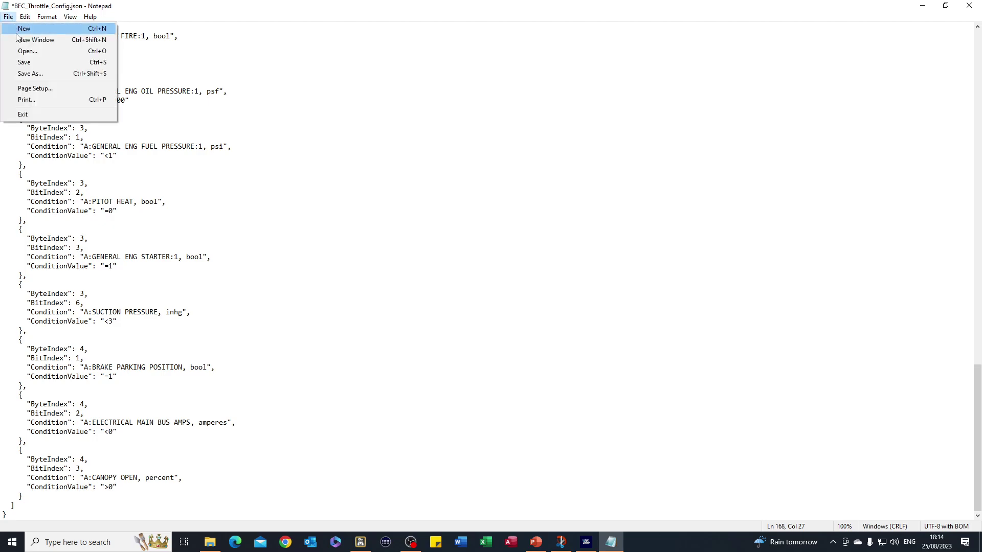
left_click(25, 63)
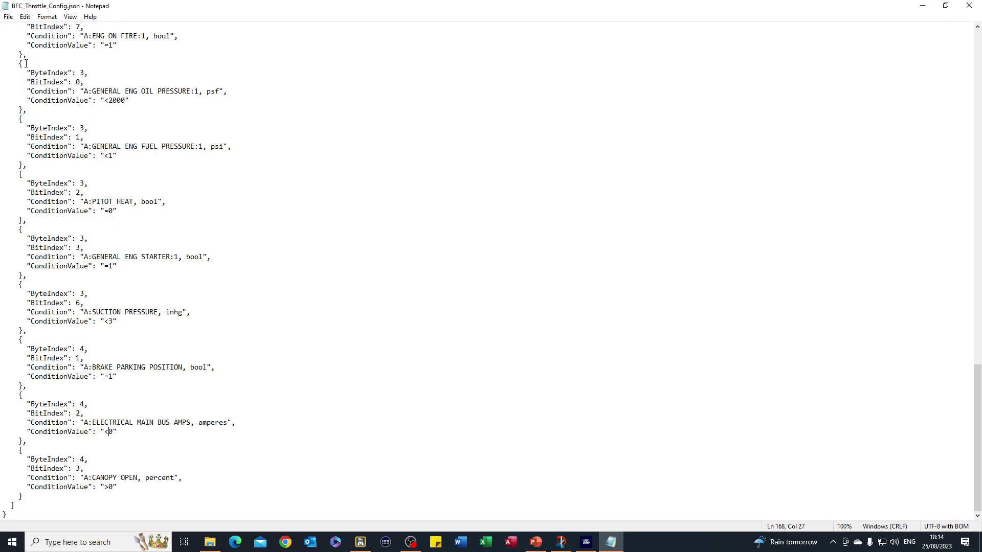
left_click(969, 6)
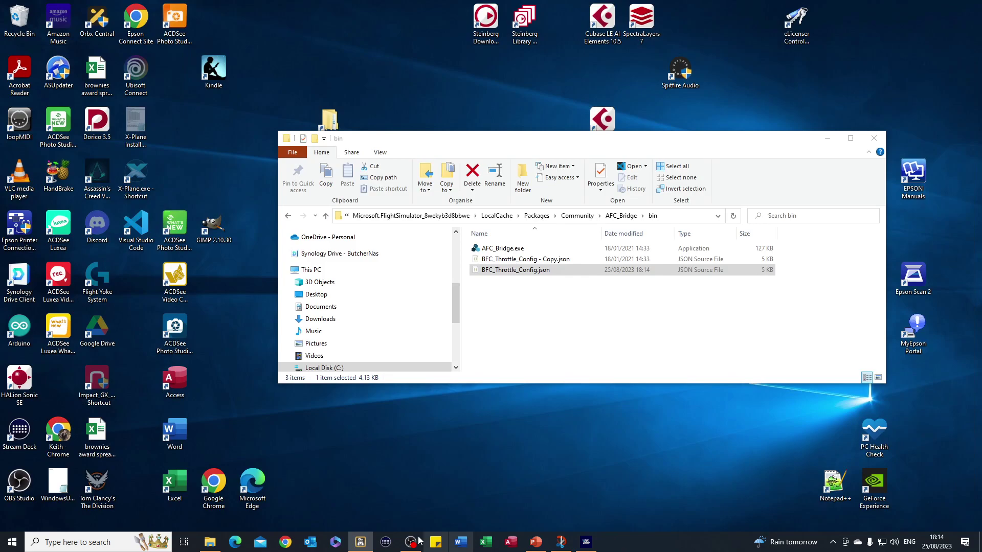
Return to Flight Simulator in full screen, restart the flight, and enter the cockpit when it is ready to fly
left_click(586, 543)
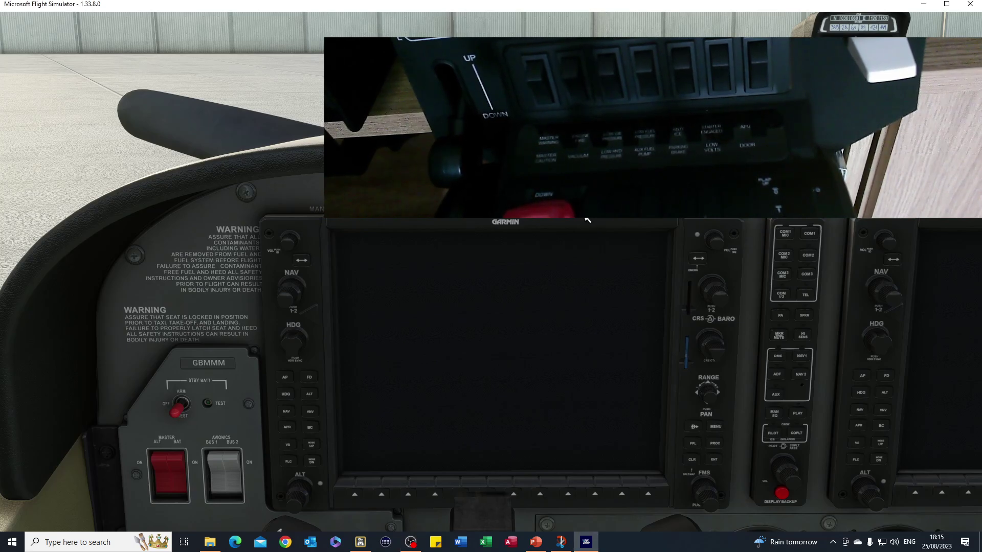
key("alt+Return")
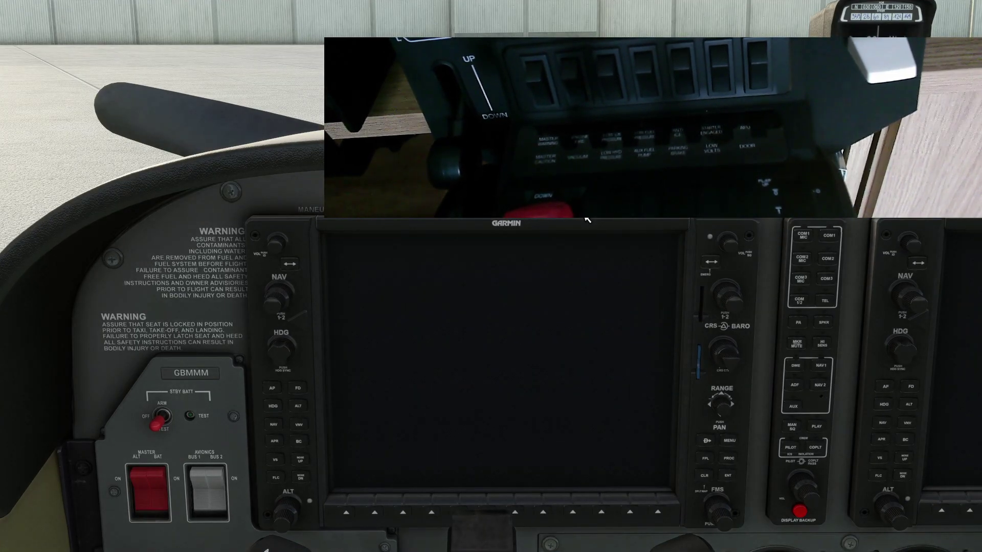
key("Escape")
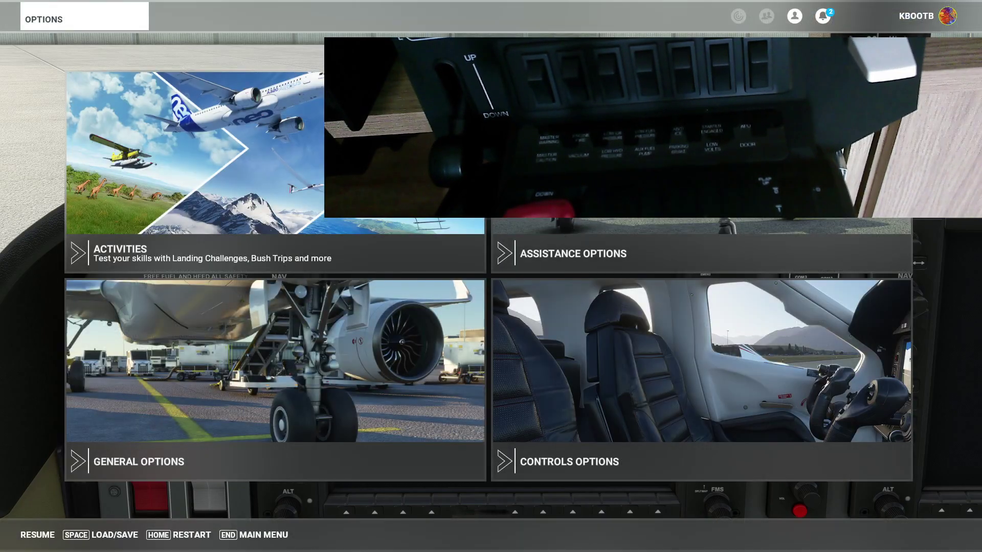
left_click(184, 537)
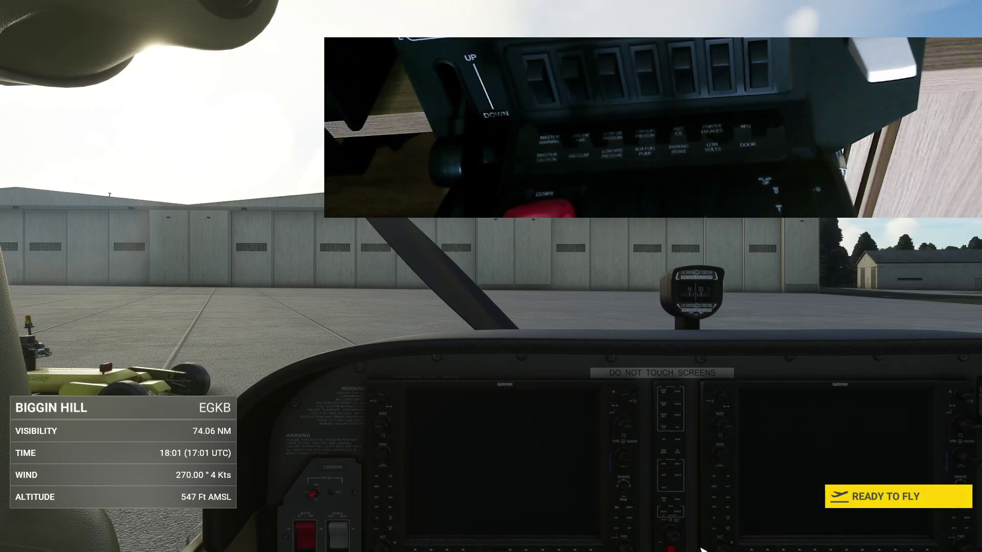
left_click(878, 492)
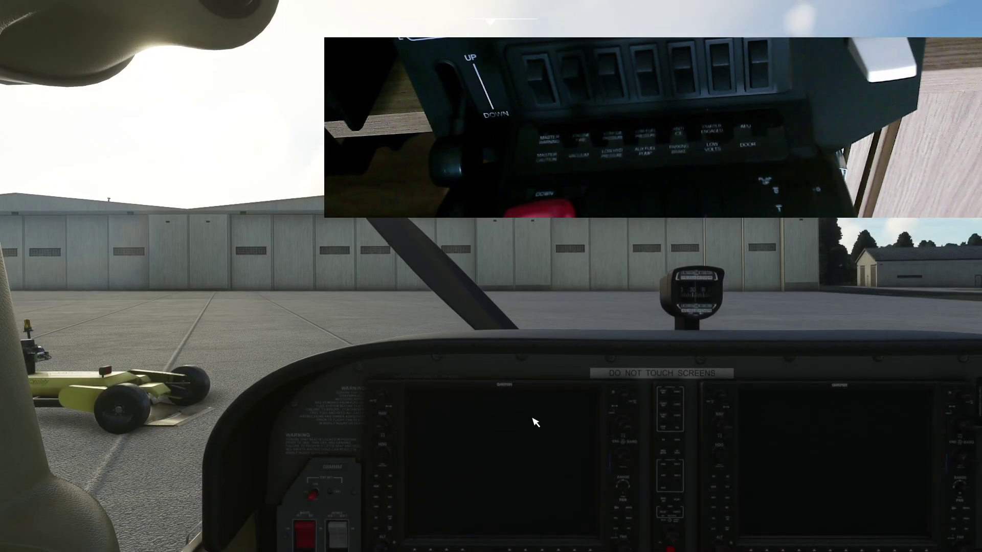